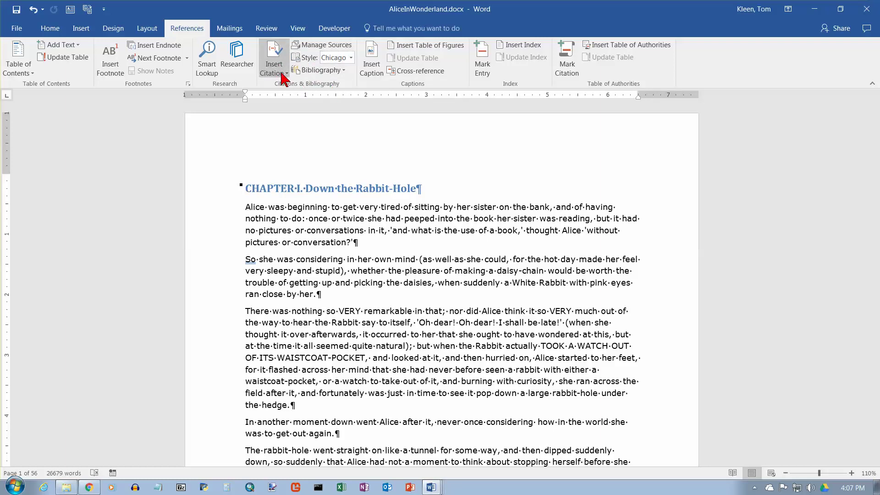
Place the cursor right after "conversation?'" at the end of the first Chapter I paragraph.
click(357, 240)
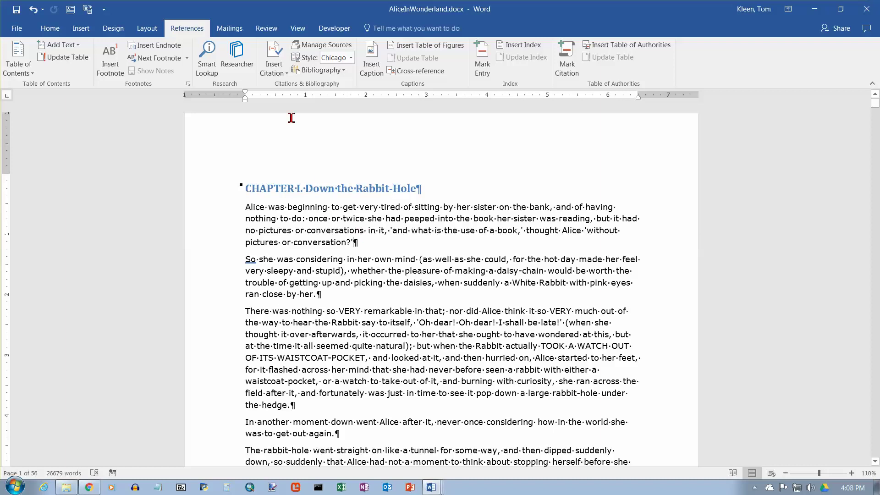
Open the Source Manager and begin creating a new source.
click(328, 48)
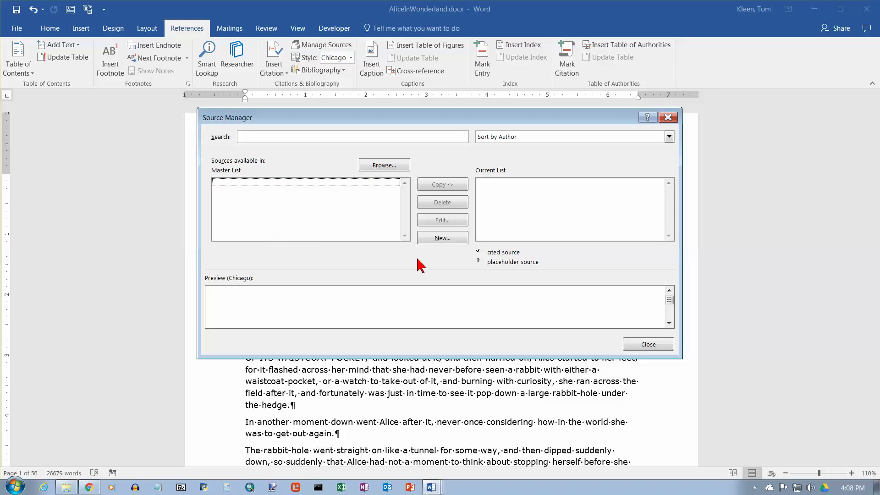
click(442, 239)
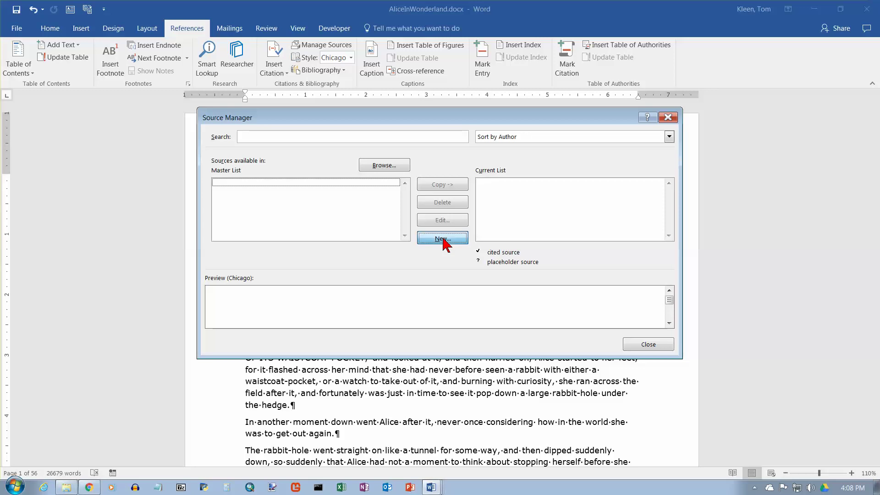
Keep Book as the type of source in the Create Source form.
drag(445, 154, 437, 114)
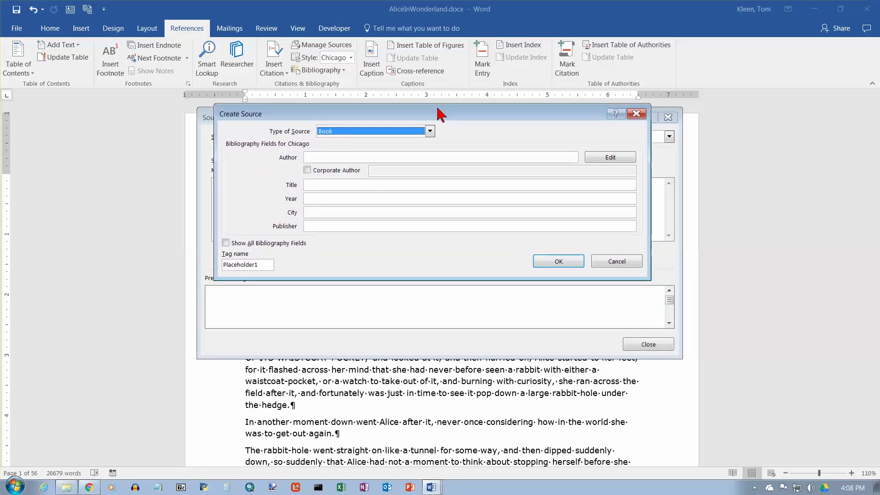
click(430, 131)
click(432, 172)
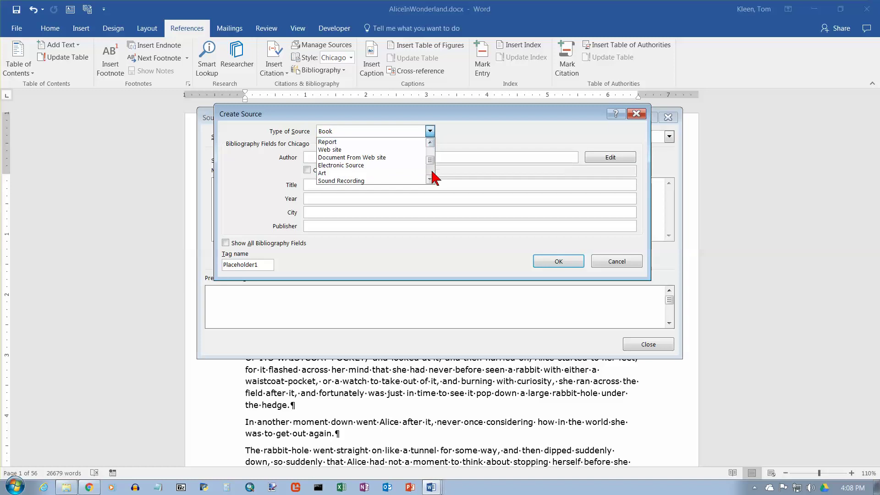
click(431, 172)
click(433, 173)
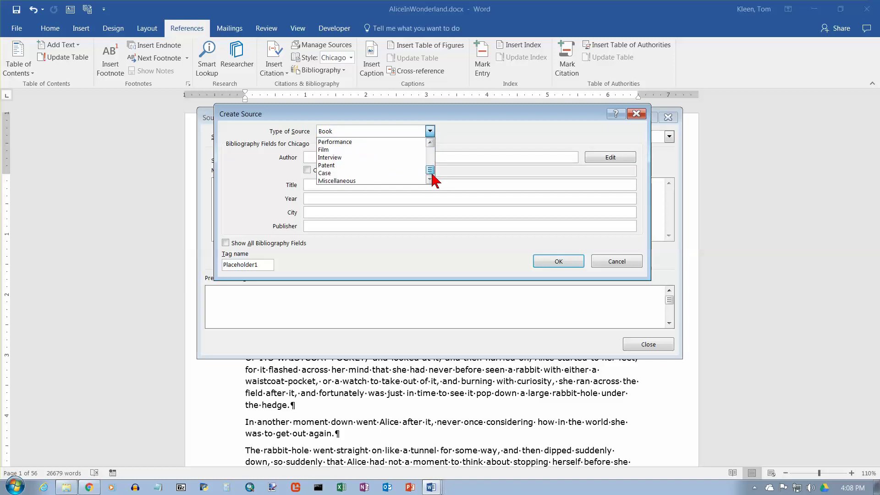
drag(432, 173, 432, 149)
click(361, 140)
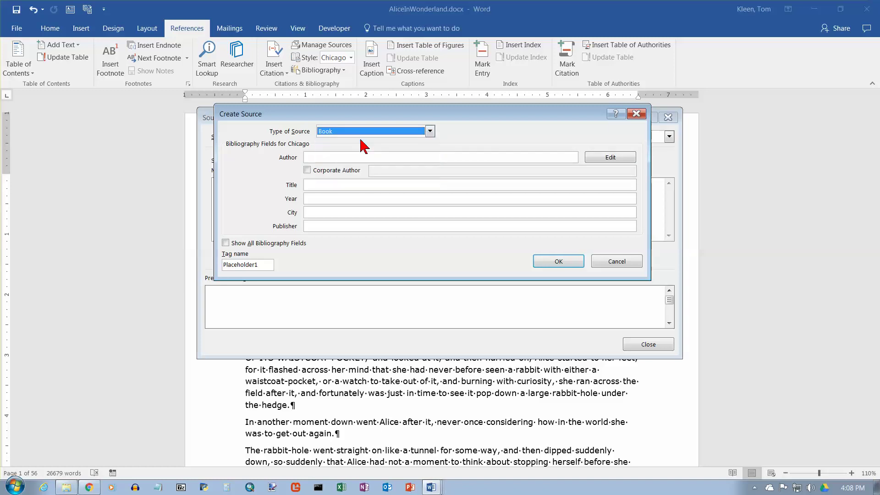
Enter author Carroll, Lewis and title 'Alice in Wonderland', and show all bibliography fields.
click(352, 156)
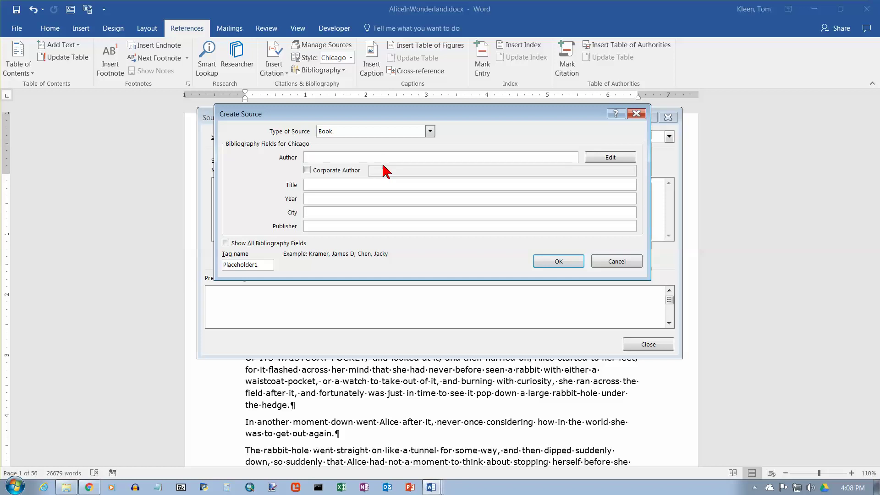
text(Carroll, Lewis)
click(326, 187)
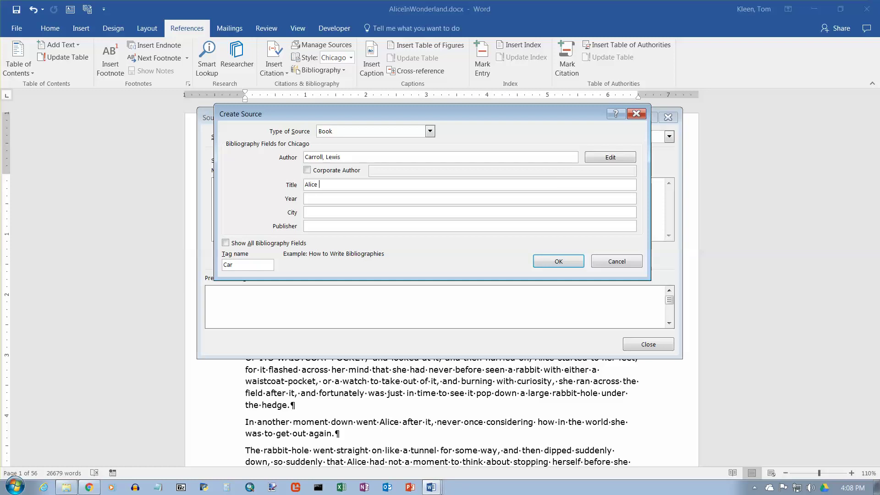
text(Alice in Wonderland)
click(454, 199)
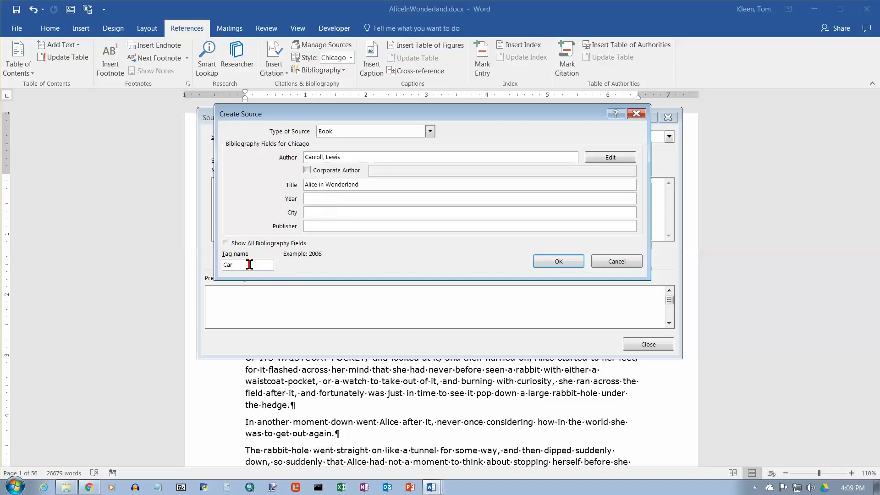
click(225, 244)
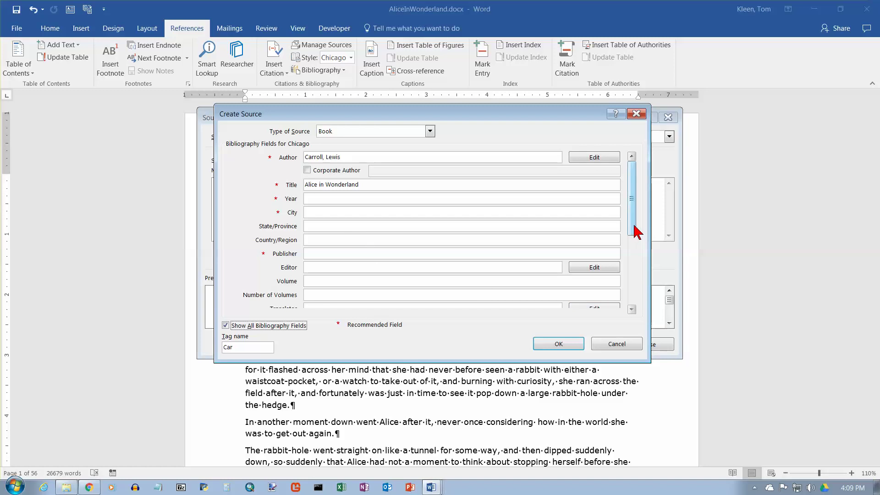
Give the Carroll book year 1900, city London and publisher Blah, and save the source.
drag(634, 225, 634, 294)
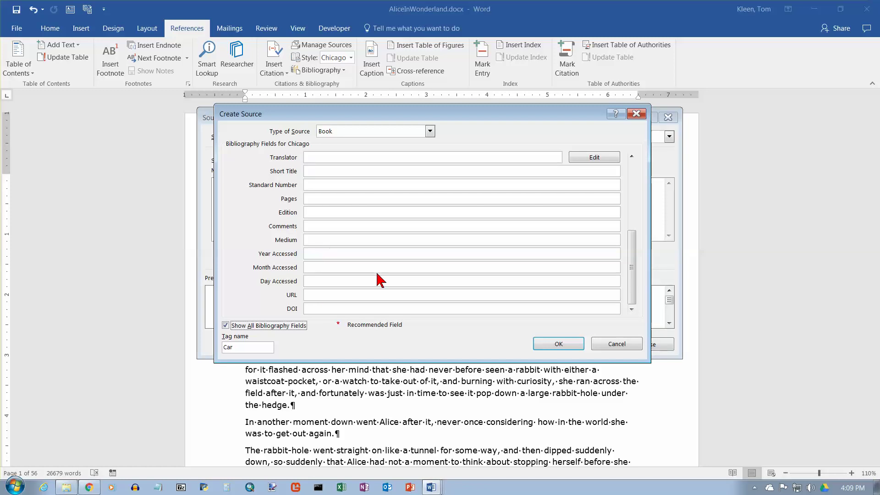
click(633, 169)
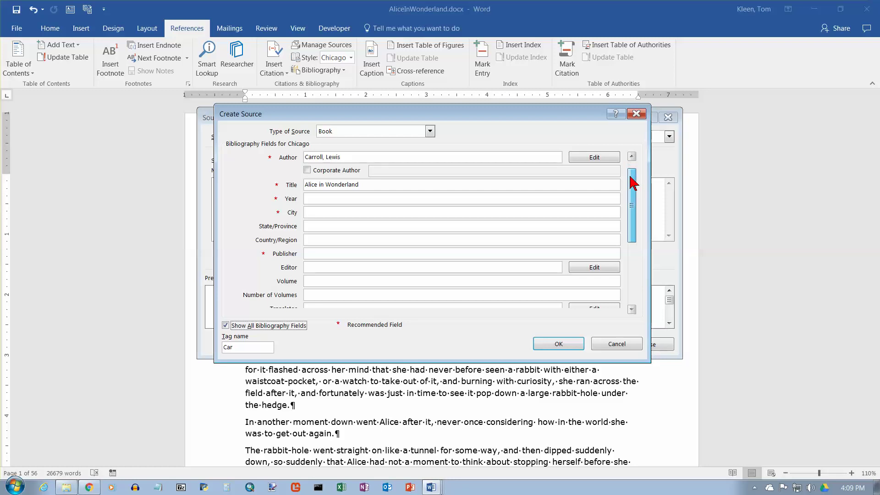
scroll(476, 199, down, 1)
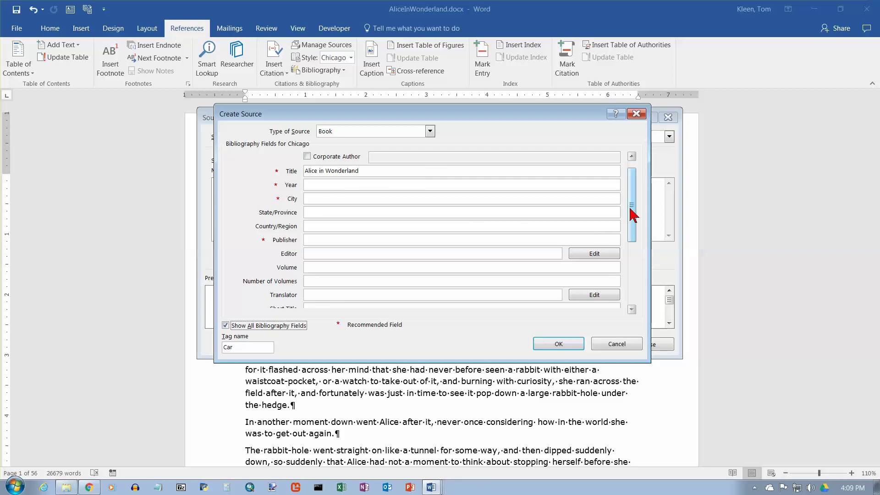
drag(632, 216, 632, 208)
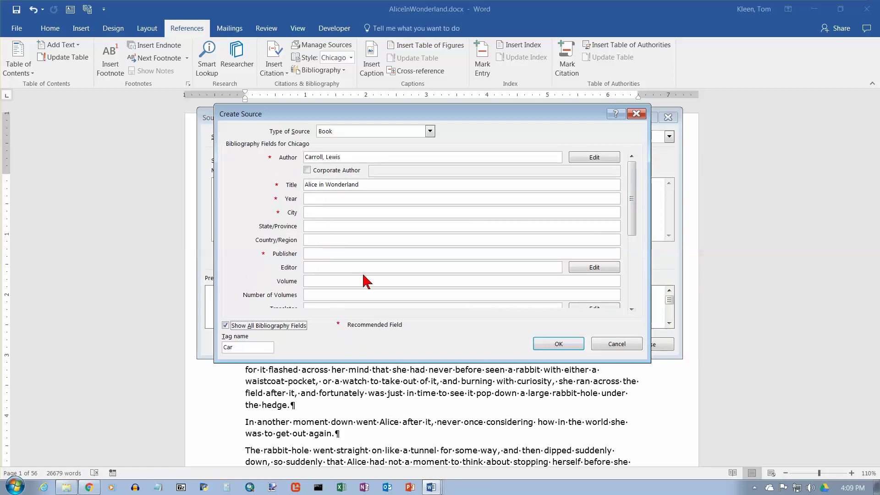
click(329, 198)
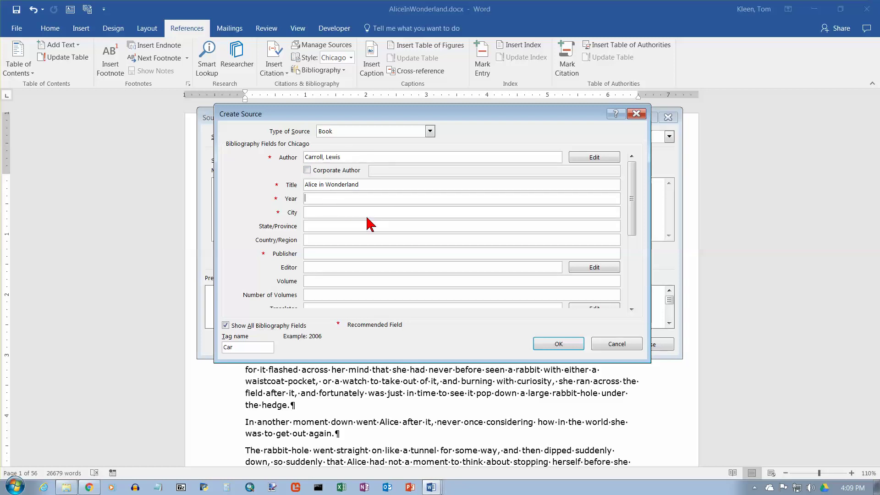
text(1900)
click(306, 213)
click(333, 254)
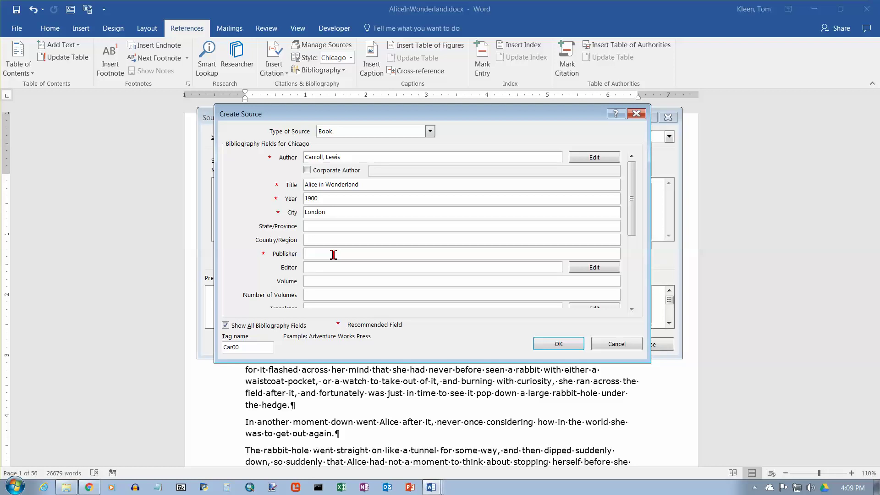
text(Blah)
click(558, 345)
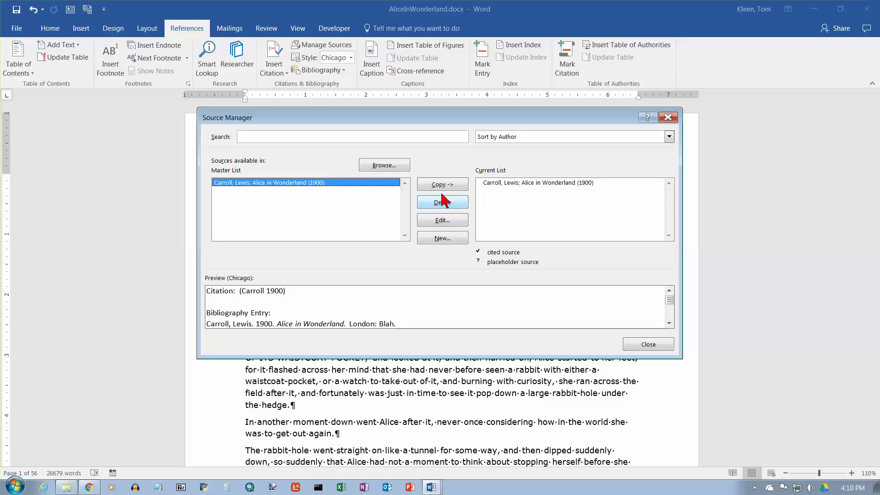
Close the Source Manager and the Researcher pane to show the Chapter I text again.
click(644, 347)
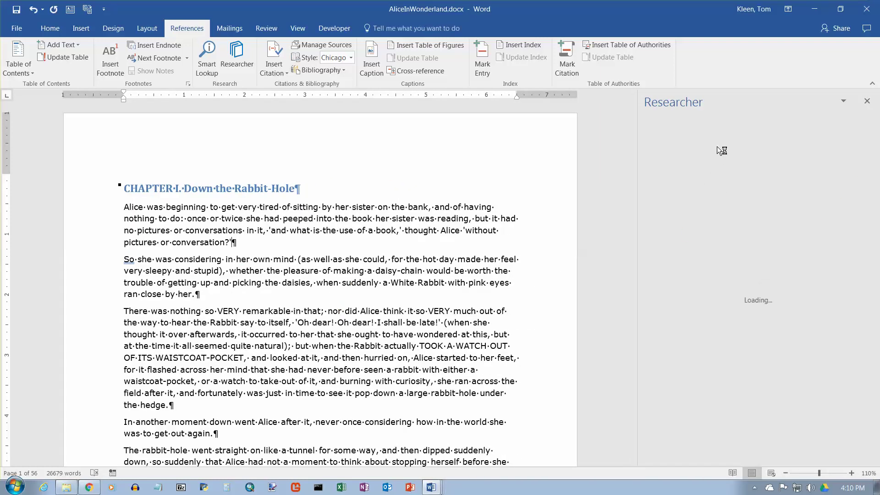
click(867, 101)
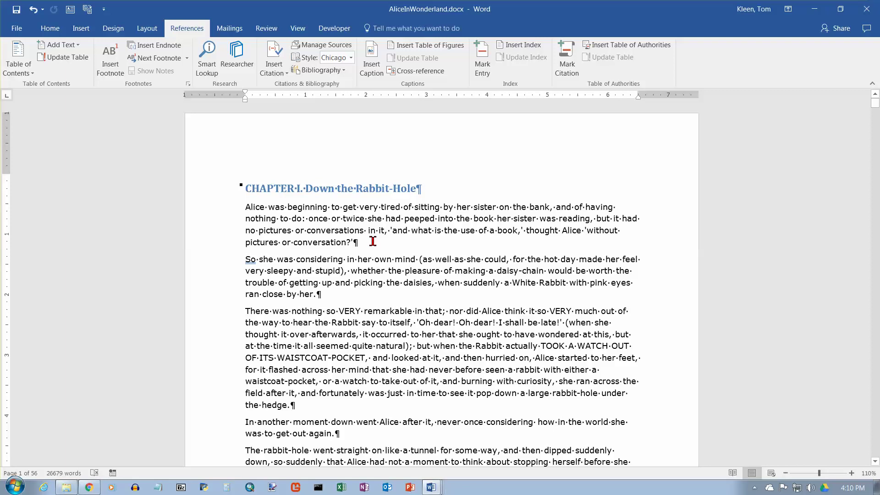
click(281, 57)
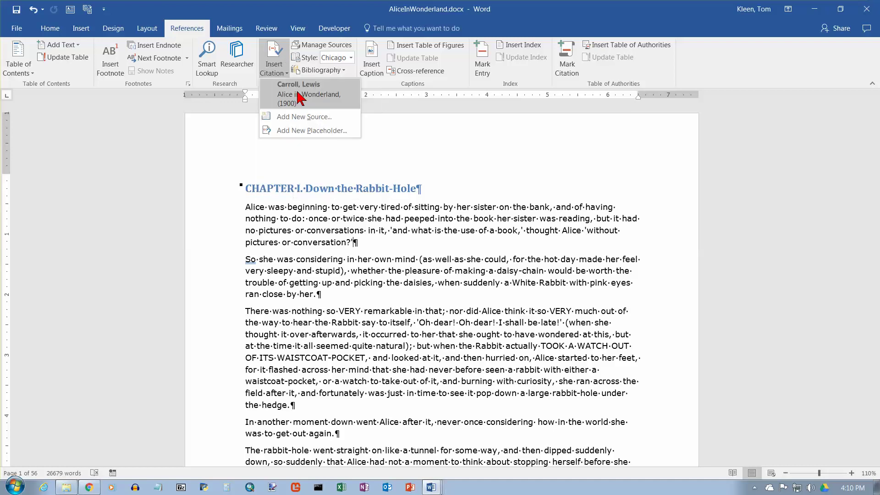
click(306, 118)
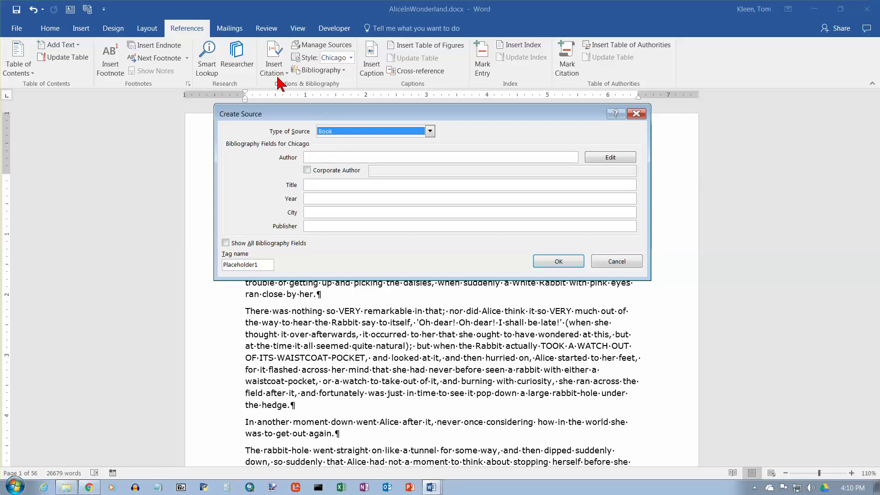
key(Escape)
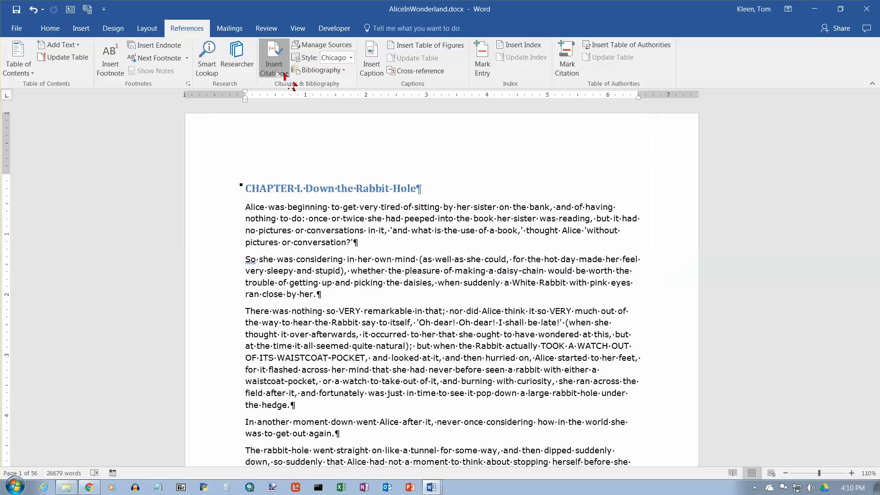
Insert the Carroll, Lewis citation so (Carroll 1900) follows "conversation?'".
click(285, 74)
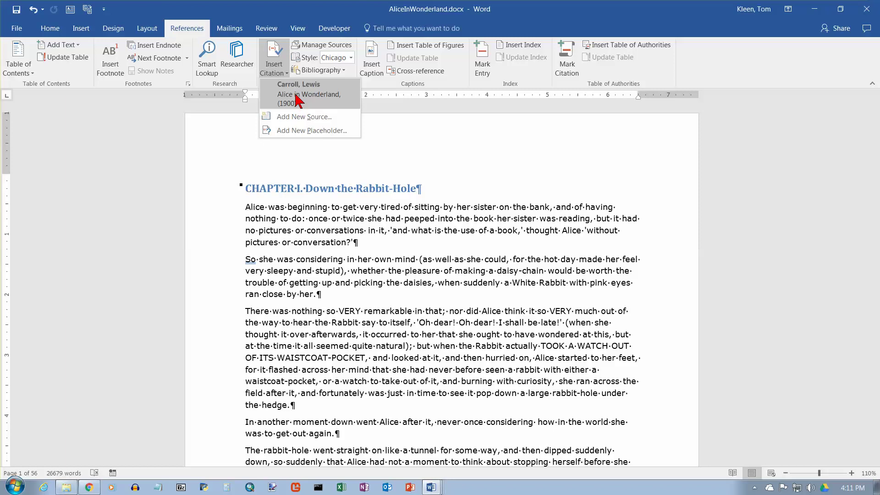
click(297, 99)
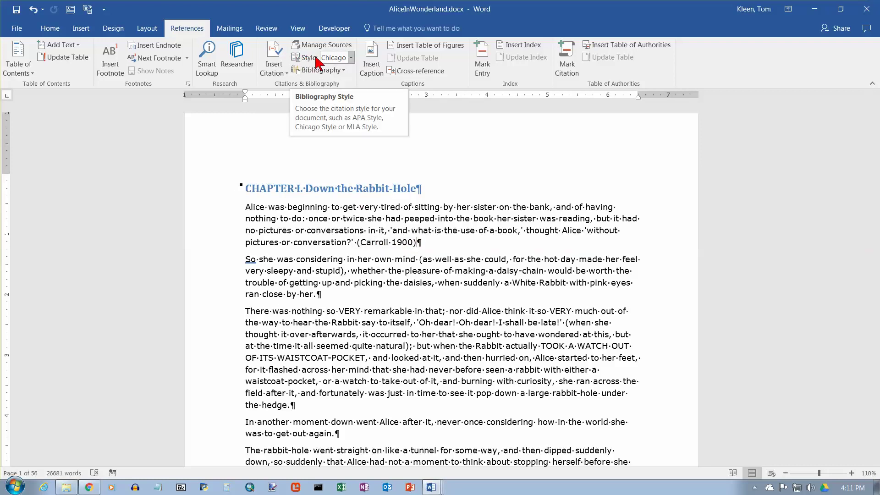
click(351, 59)
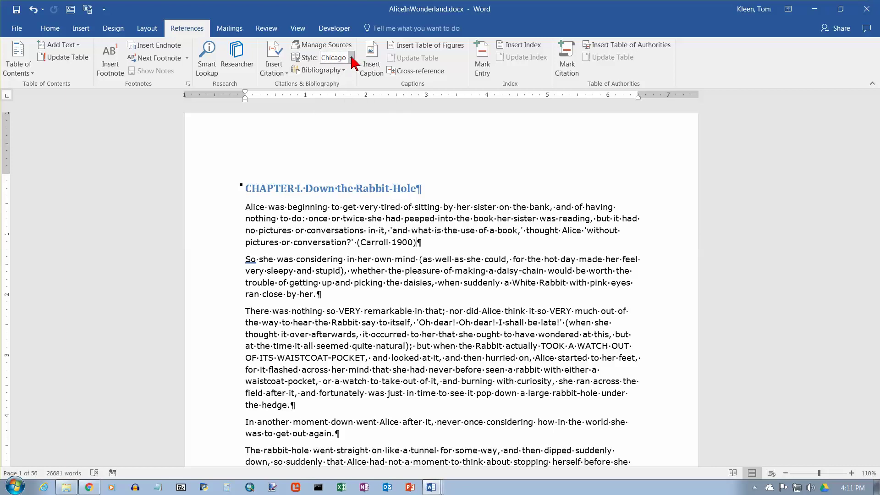
Switch the citation style to APA, try MLA, then settle back on APA.
click(352, 58)
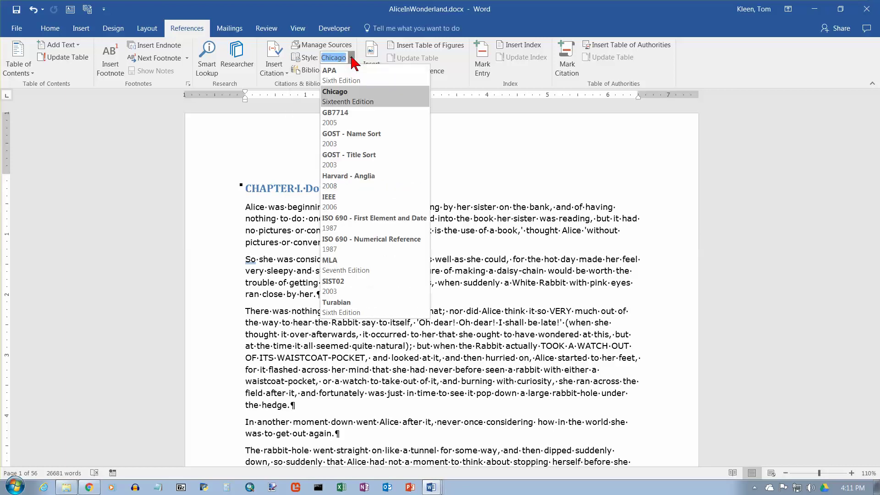
click(365, 83)
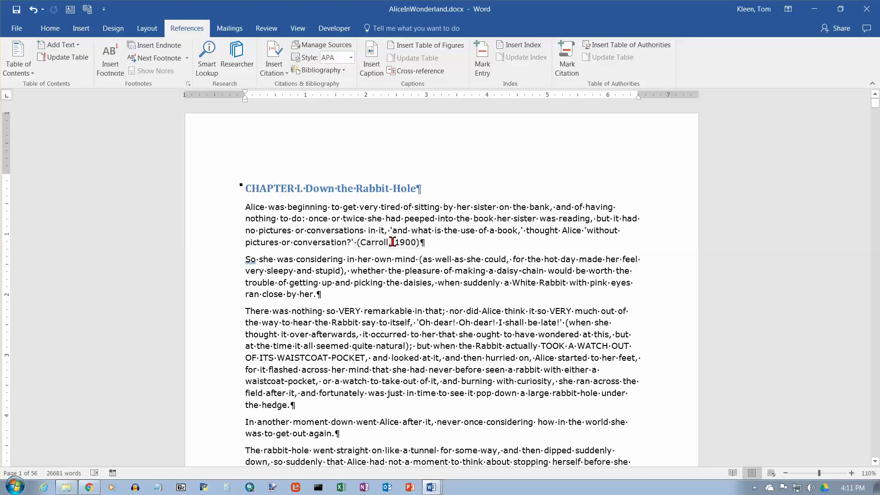
click(351, 58)
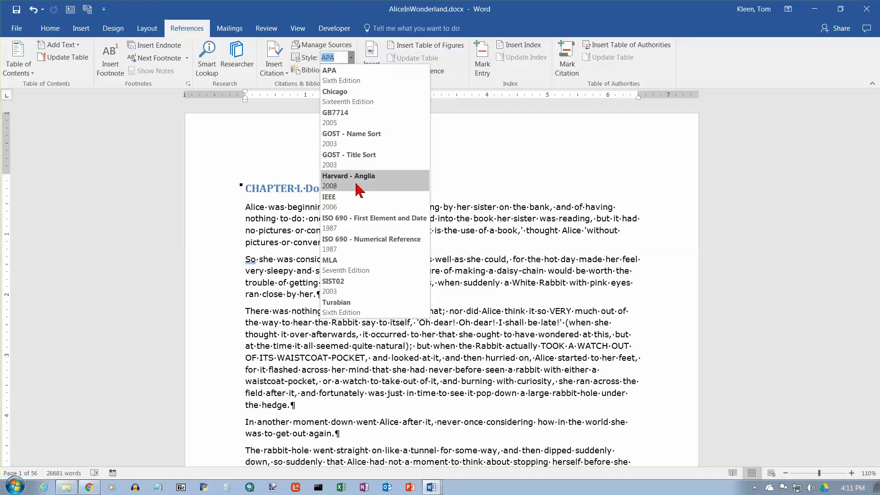
click(352, 268)
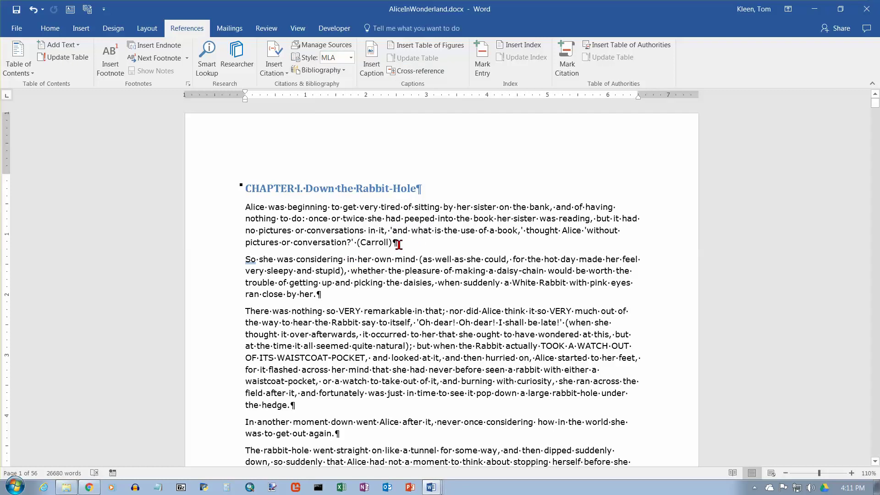
click(351, 58)
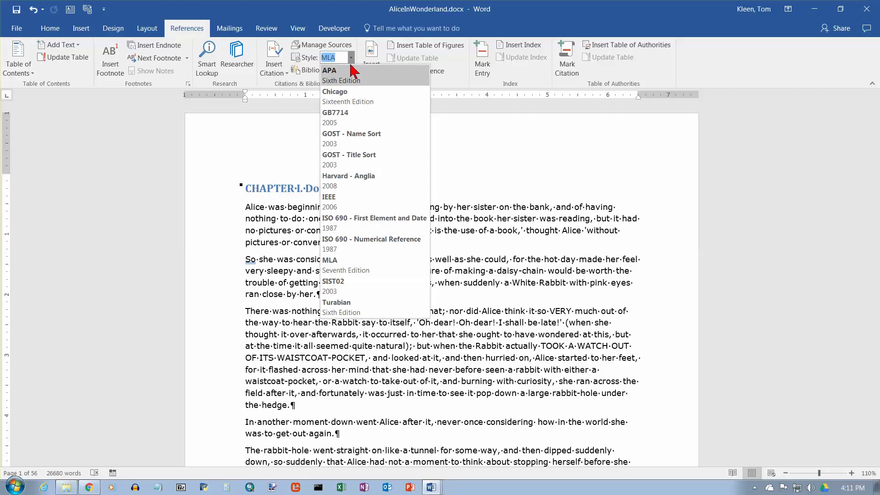
click(349, 75)
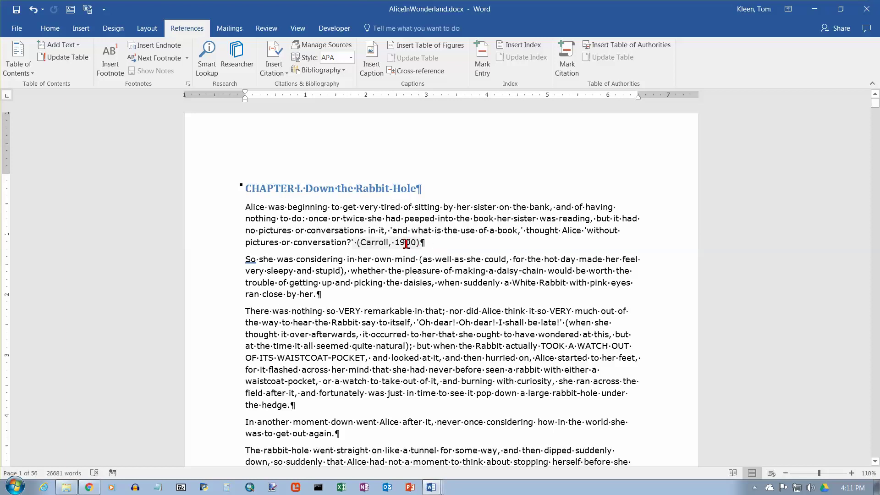
click(364, 244)
click(389, 242)
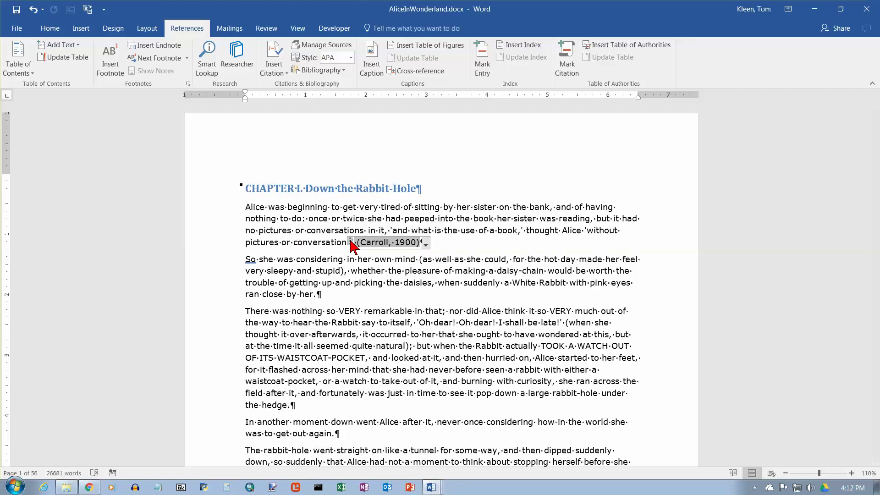
click(351, 241)
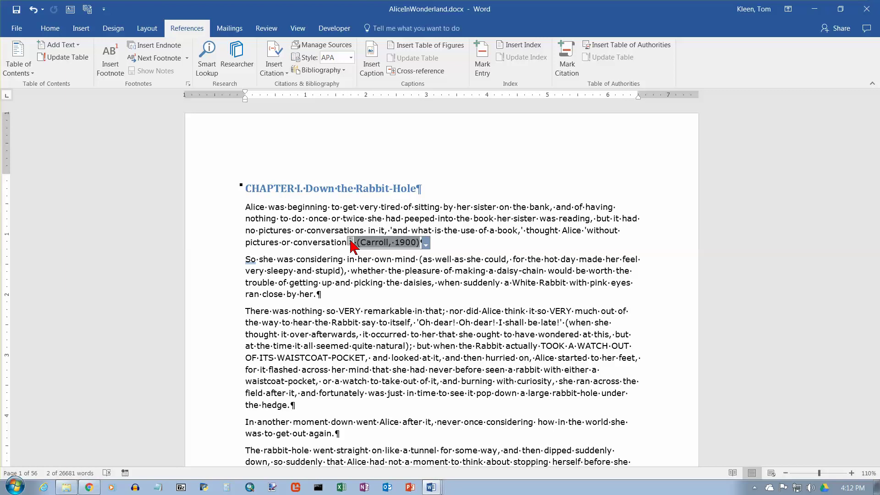
click(426, 245)
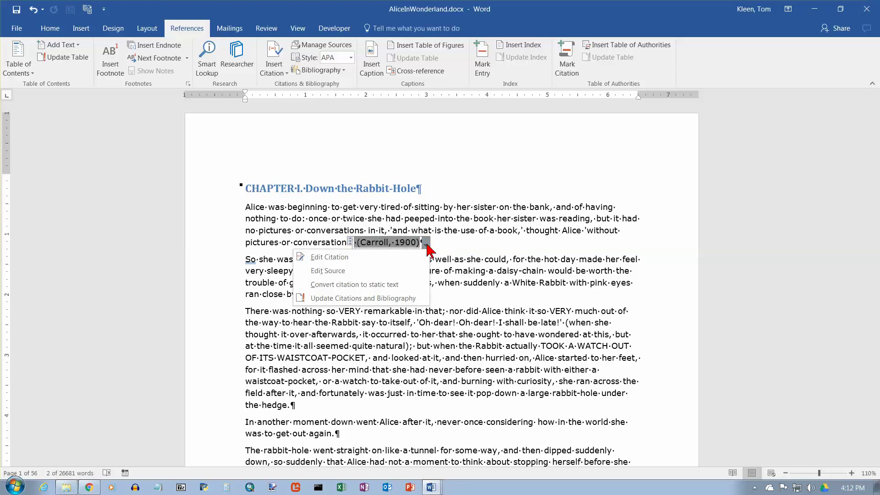
click(427, 246)
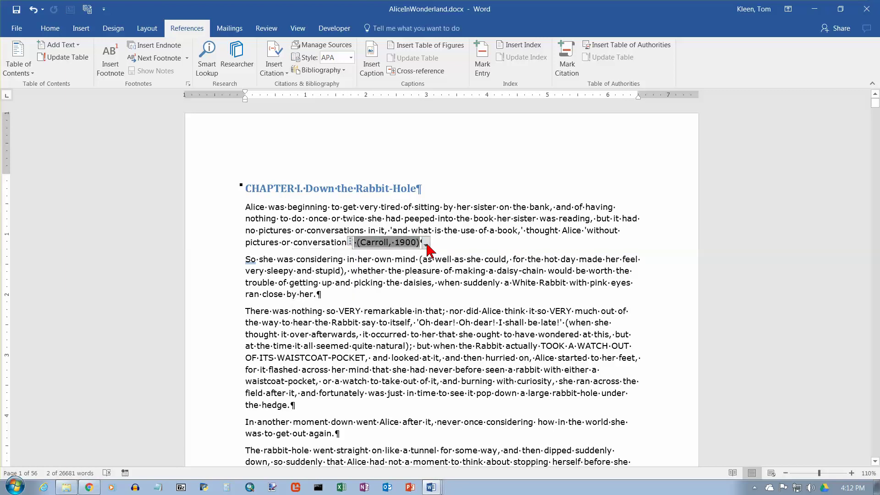
click(427, 246)
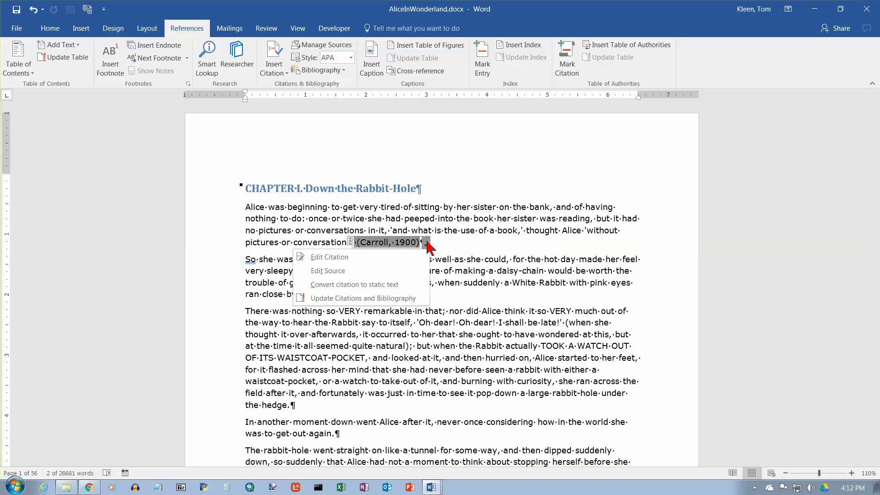
click(426, 246)
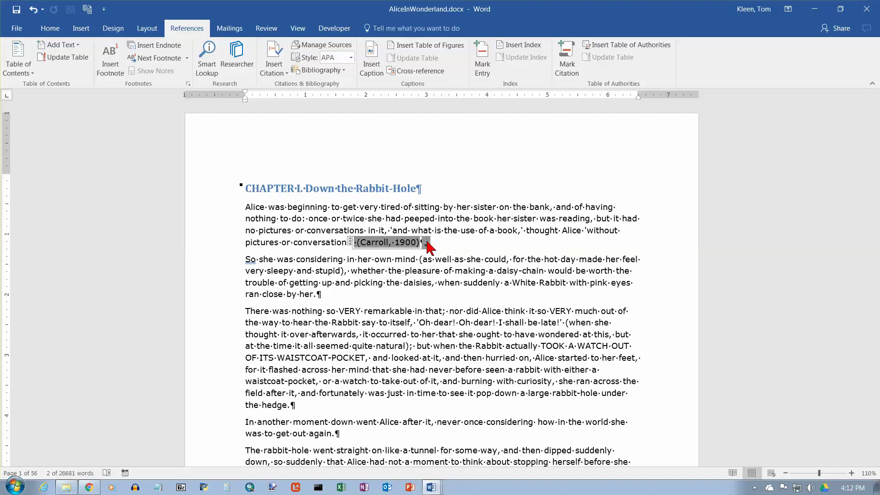
click(332, 243)
click(359, 247)
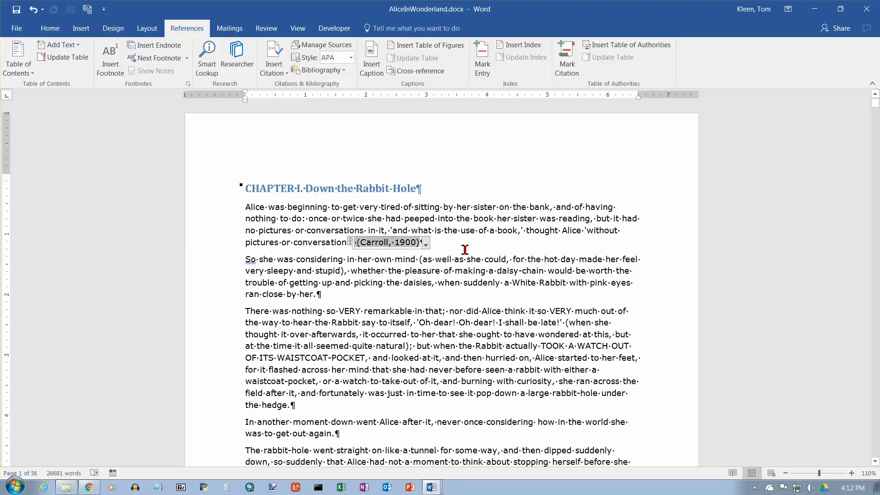
click(455, 243)
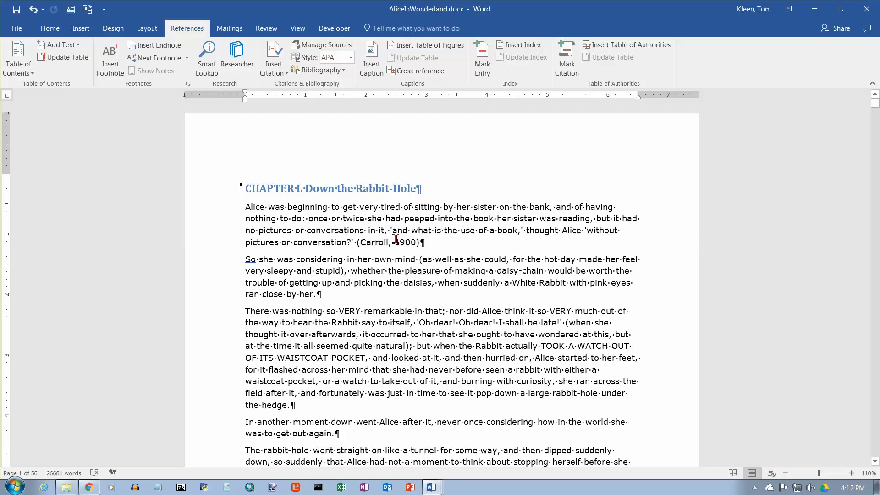
click(364, 243)
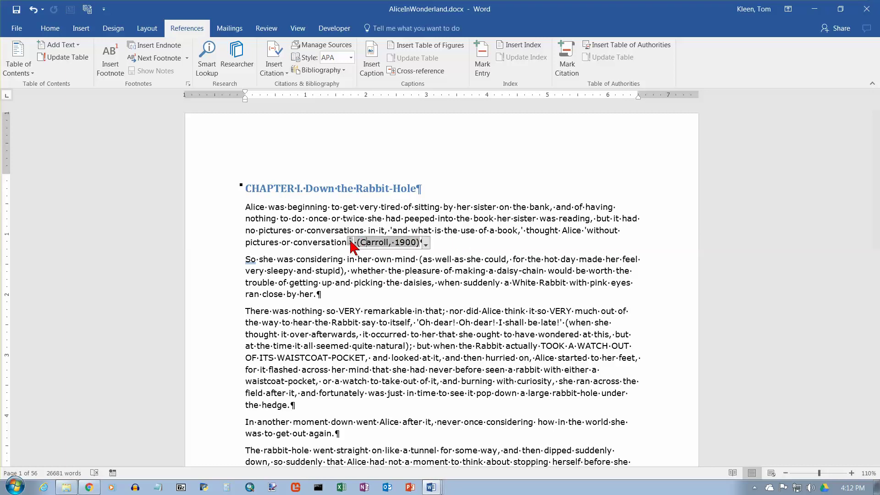
click(351, 242)
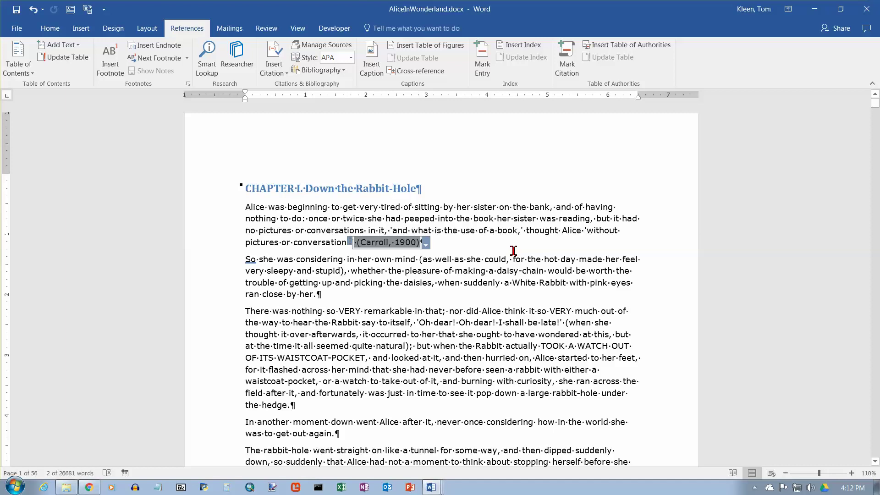
key(Delete)
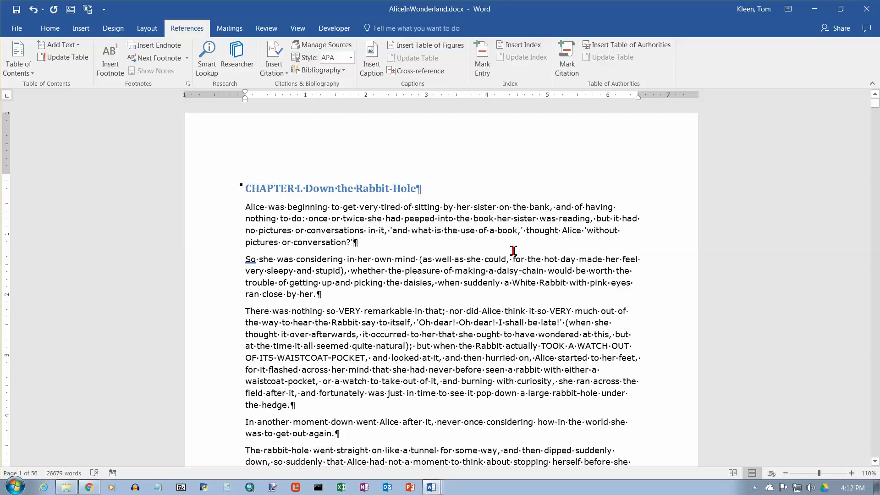
click(33, 9)
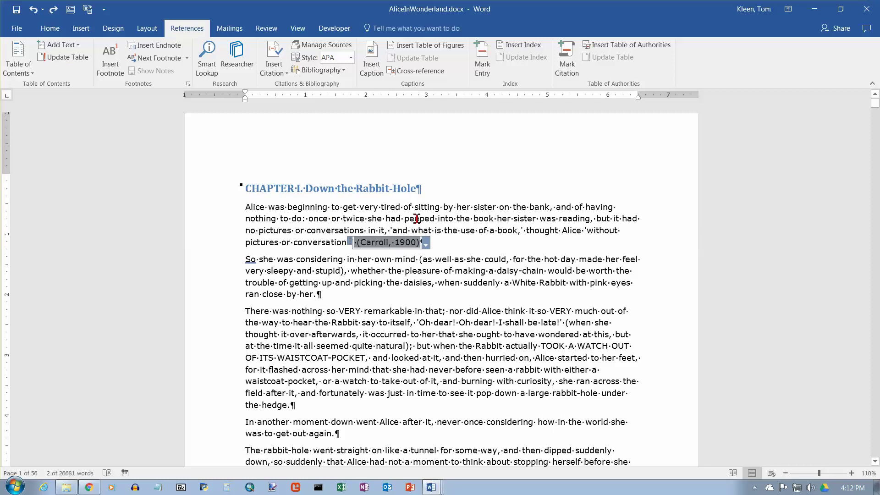
click(358, 298)
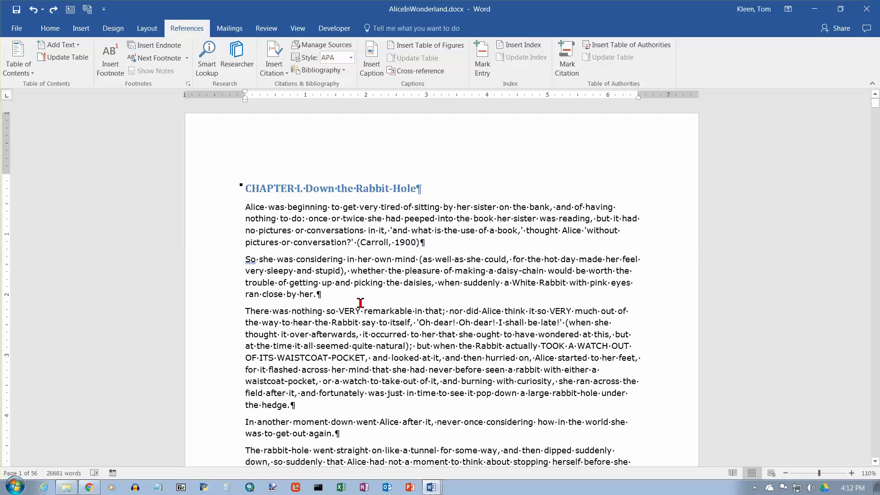
Cite the Carroll, Lewis source after "ran close by her." in the second paragraph.
click(285, 73)
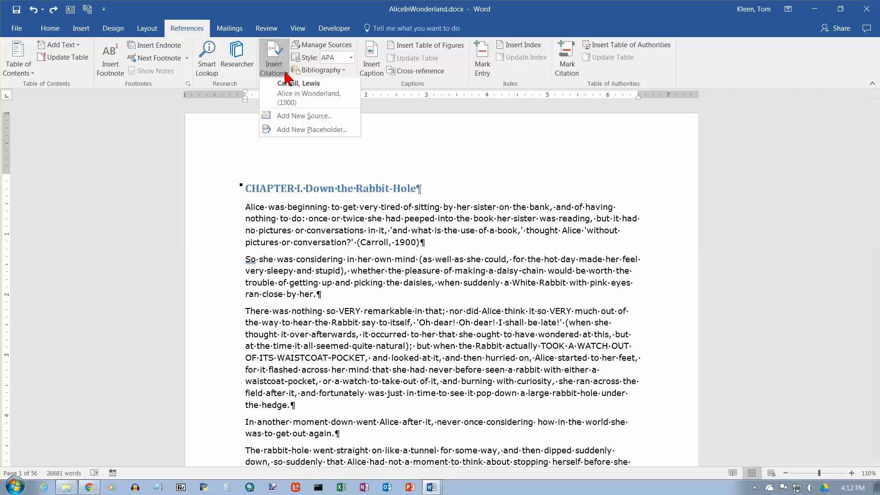
click(293, 97)
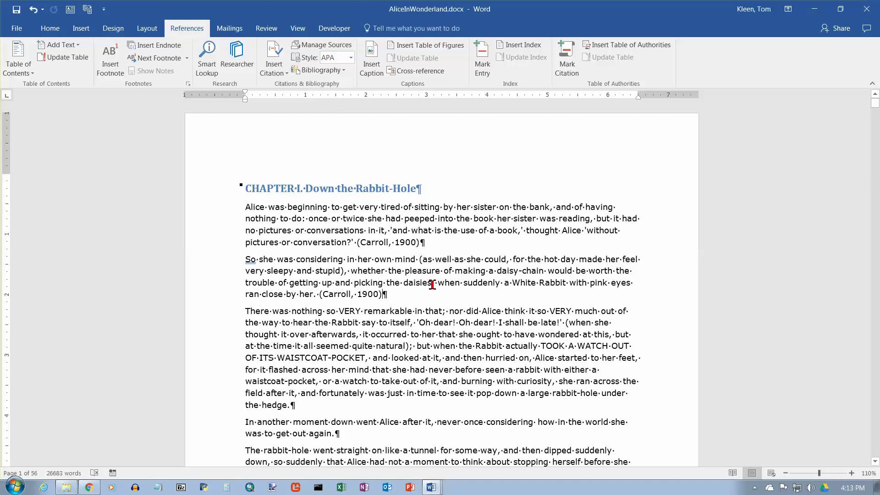
Add a page break after THE END, creating a blank final page 57.
key(ctrl+End)
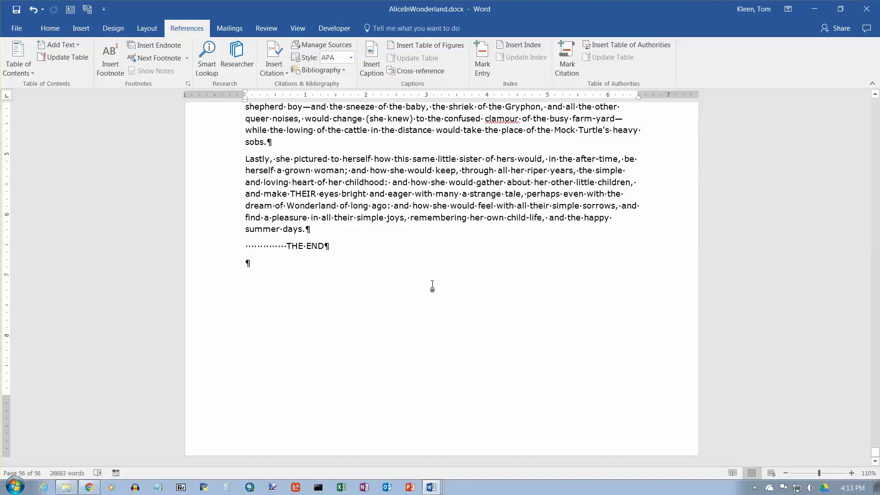
key(ctrl+Return)
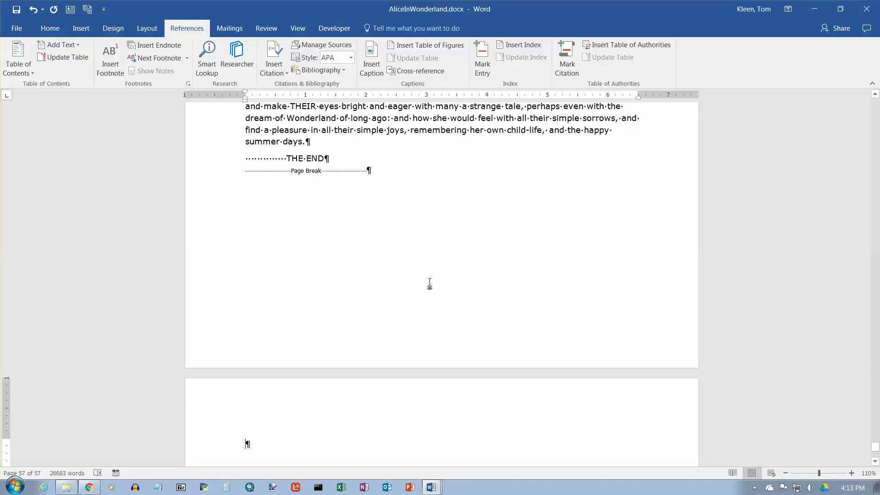
scroll(428, 283, down, 2)
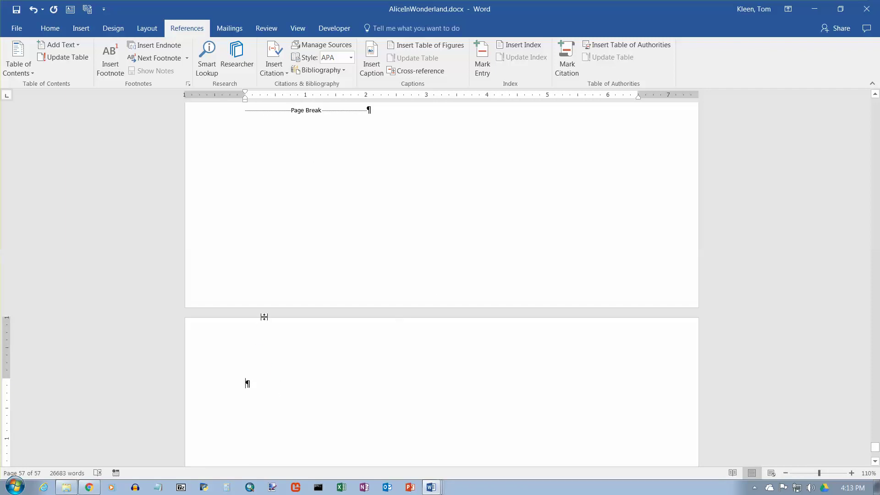
click(345, 71)
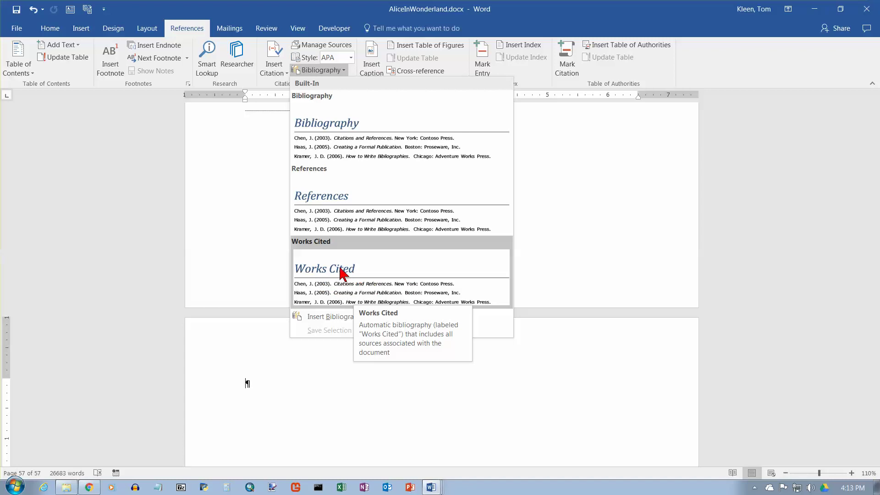
Insert the built-in Works Cited bibliography showing Carroll, L. (1900). Alice in Wonderland.
click(362, 293)
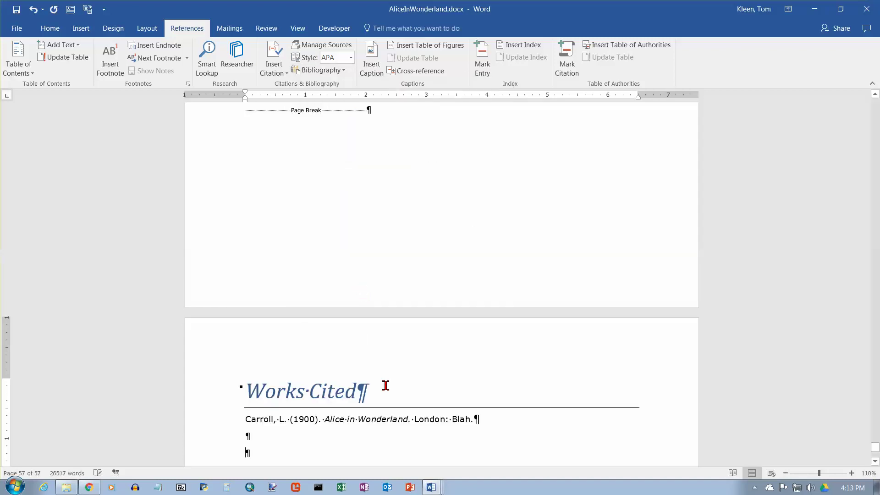
scroll(388, 398, down, 3)
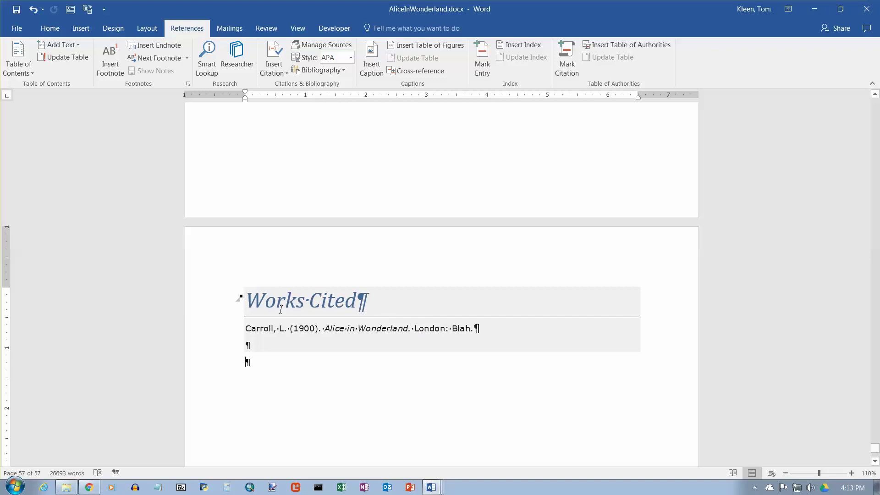
click(270, 301)
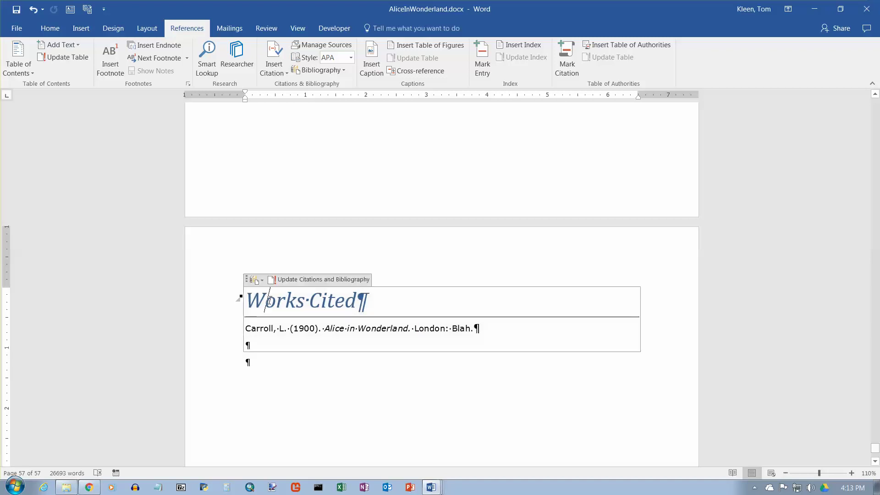
click(322, 280)
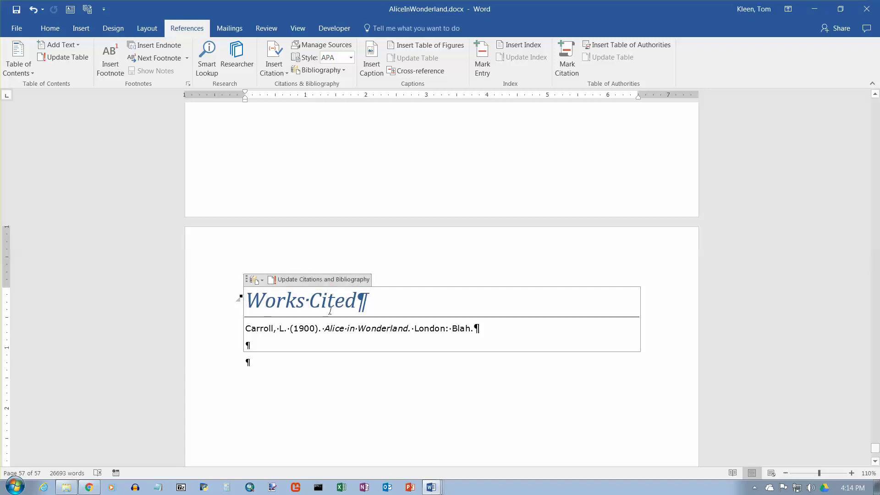
click(383, 362)
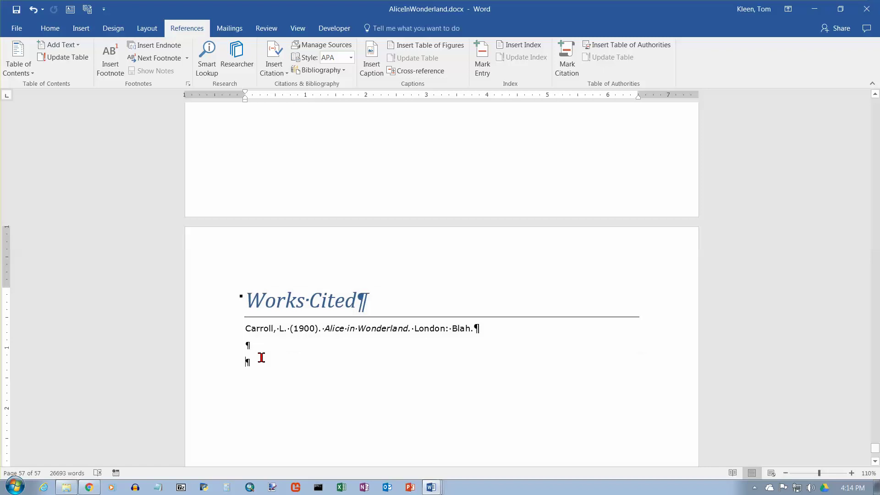
scroll(261, 357, up, 8)
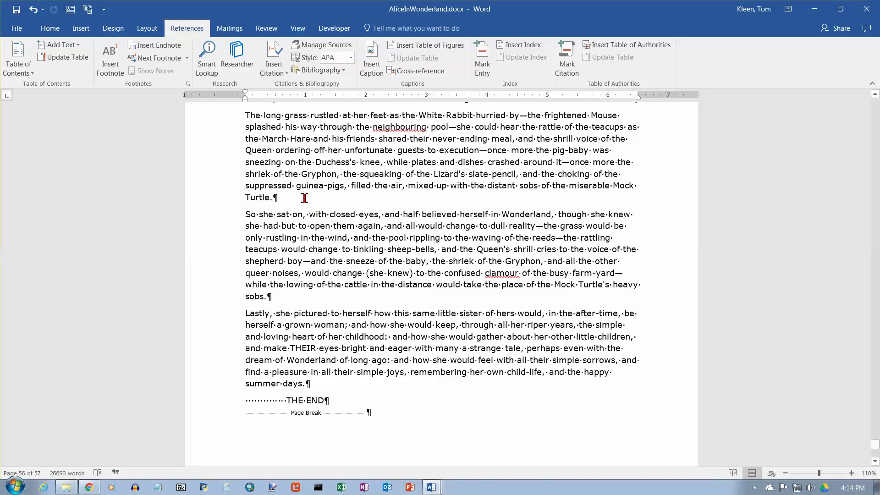
scroll(361, 250, down, 4)
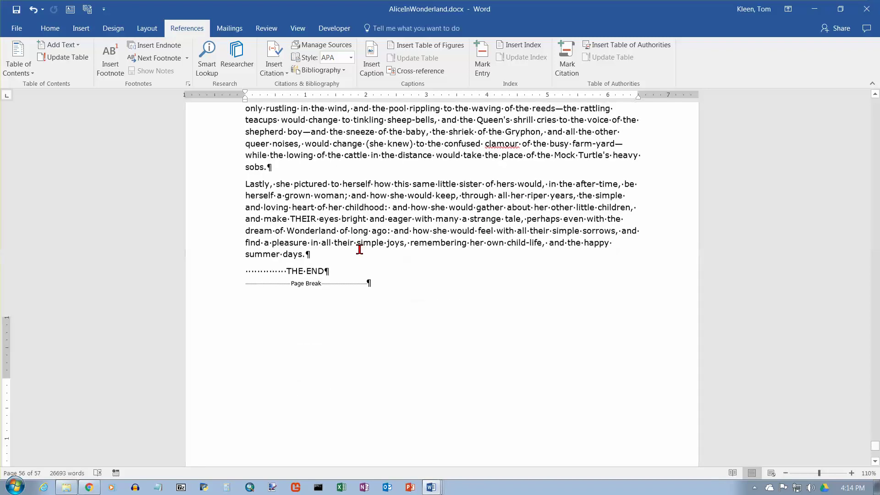
scroll(359, 250, down, 10)
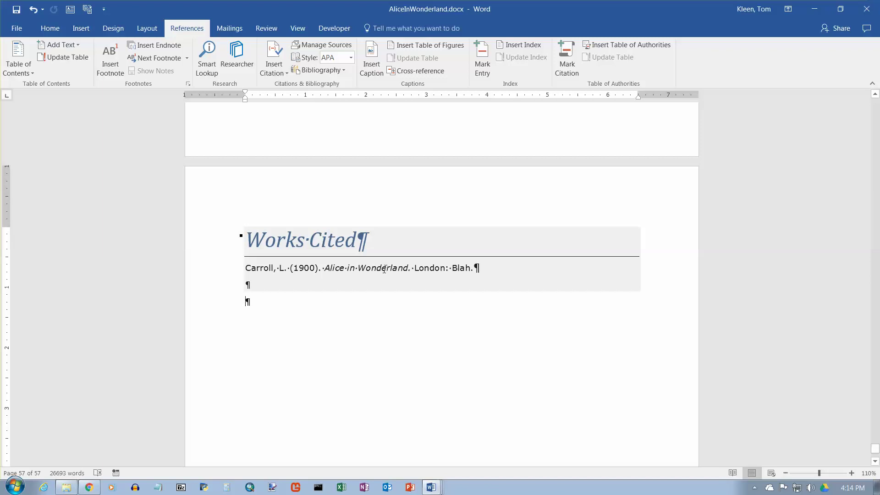
click(359, 268)
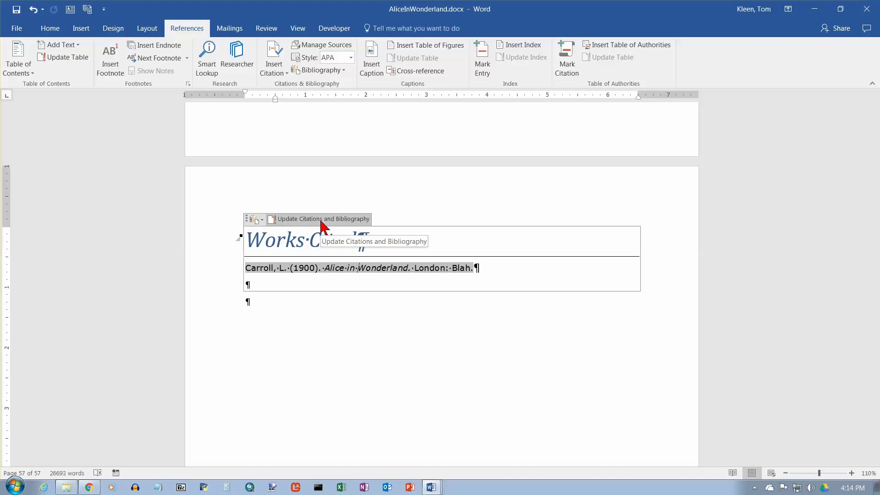
click(320, 222)
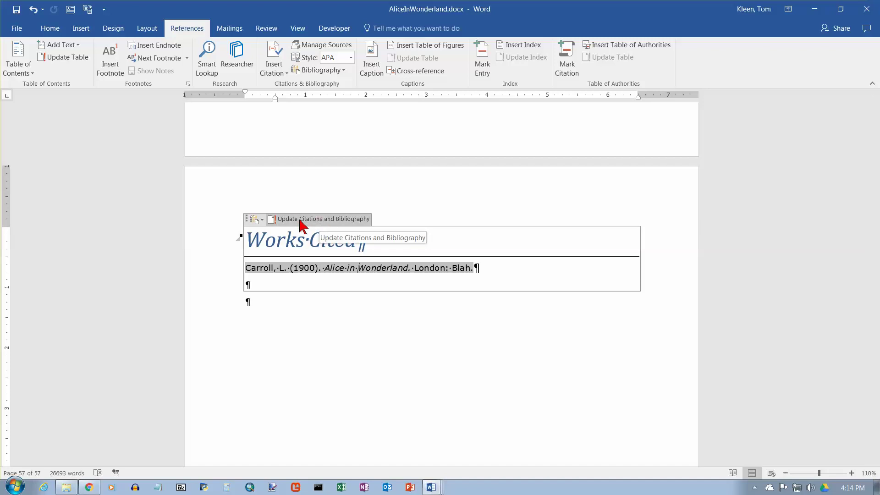
click(321, 222)
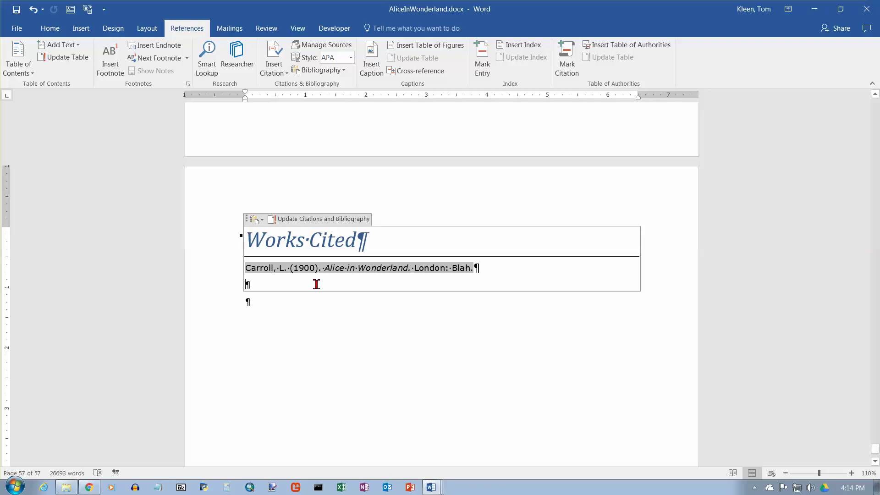
click(301, 287)
click(297, 220)
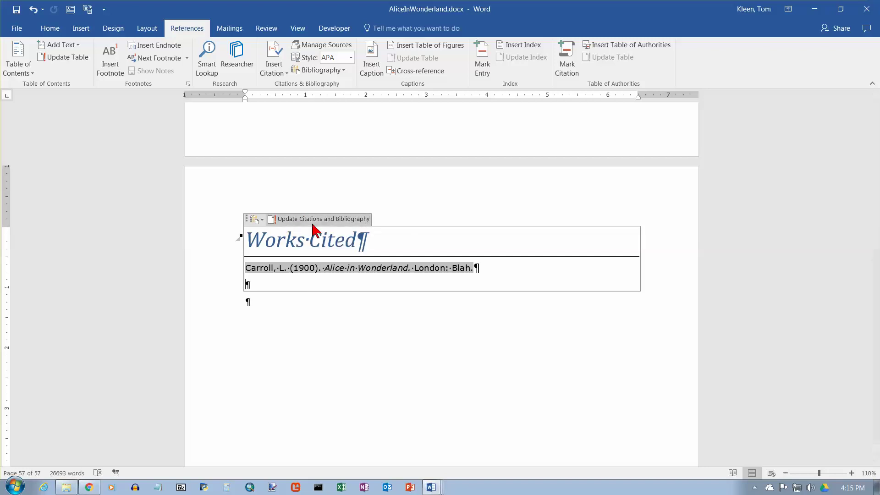